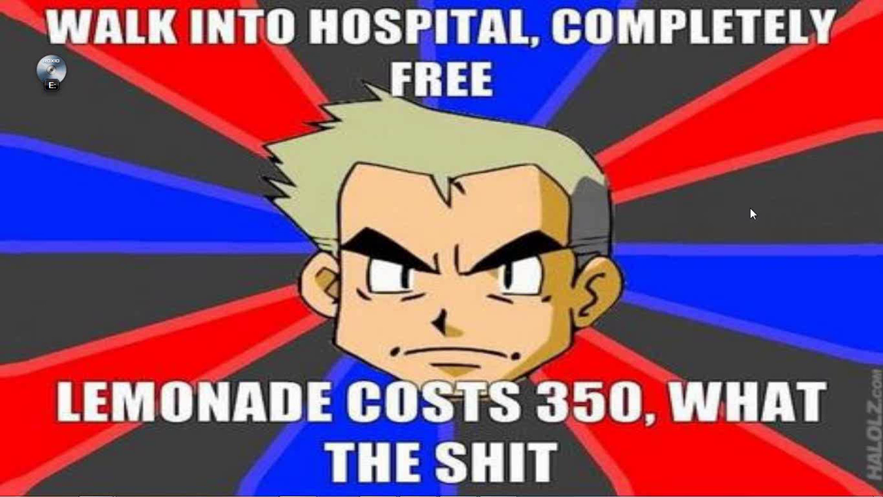
- Launch PowerISO from the Start menu and continue past the unregistered-version reminder
{"action": "mouse_move", "coordinate": [18, 490]}
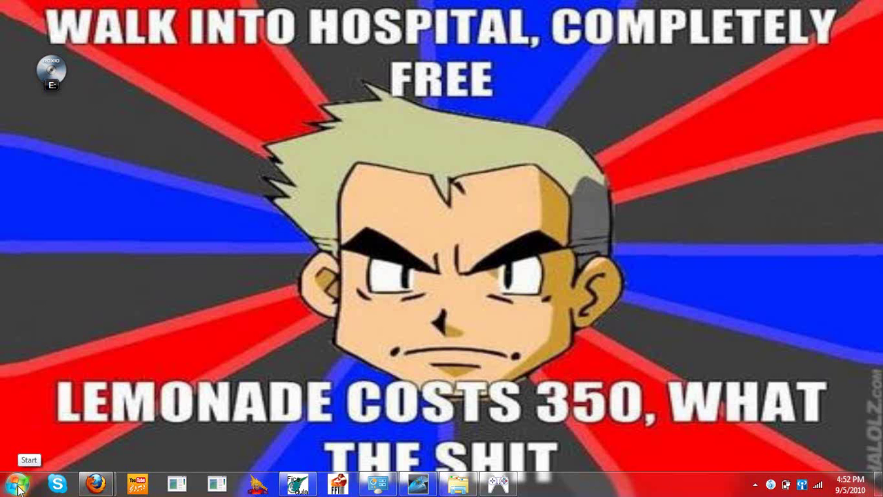
{"action": "left_click", "coordinate": [18, 488]}
{"action": "left_click", "coordinate": [87, 399]}
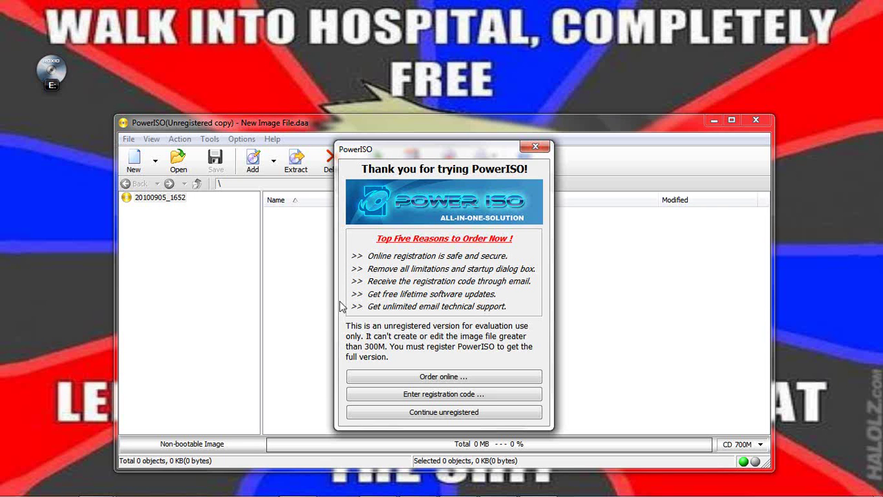
{"action": "left_click", "coordinate": [390, 414]}
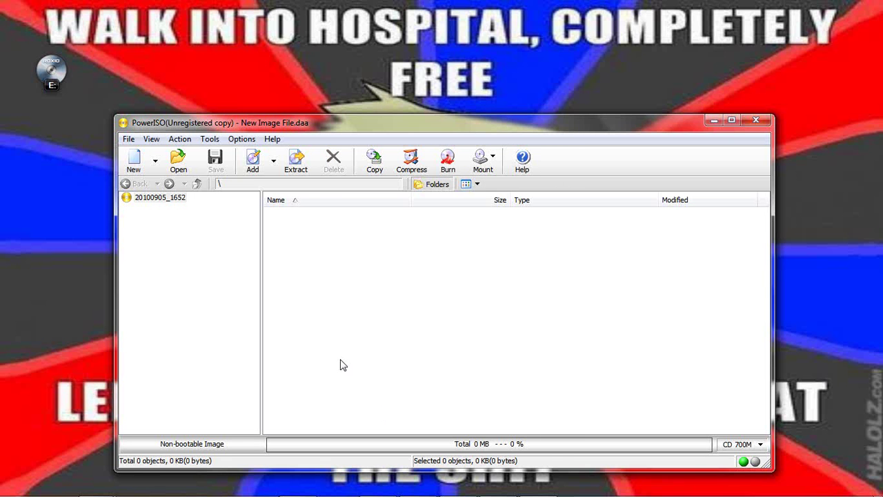
- Disable all PowerISO virtual drives via Set Number of Drives
{"action": "left_click", "coordinate": [483, 171]}
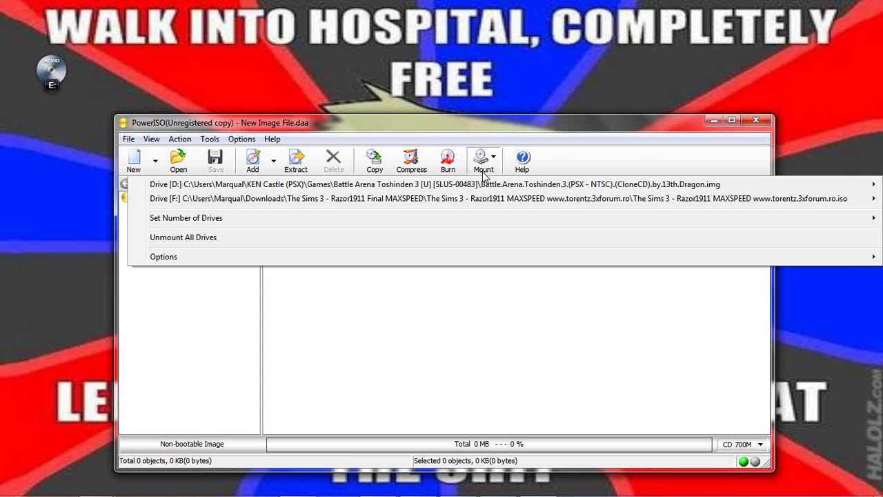
{"action": "mouse_move", "coordinate": [428, 200]}
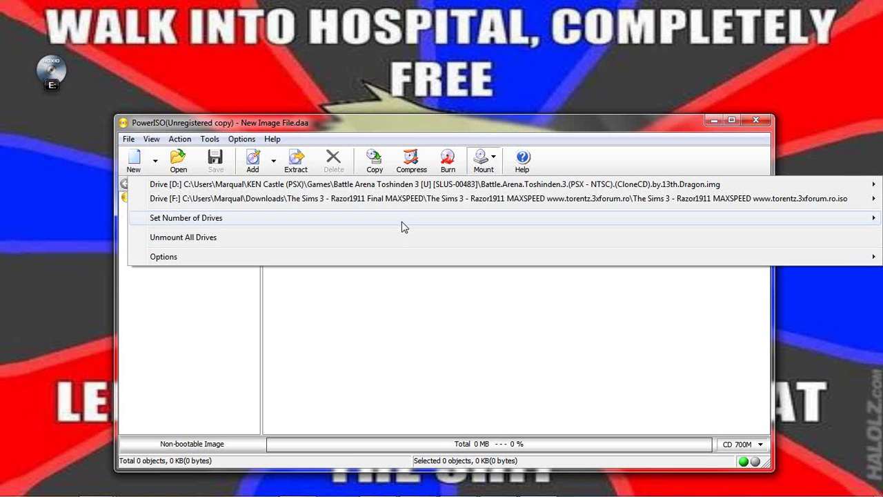
{"action": "mouse_move", "coordinate": [400, 221]}
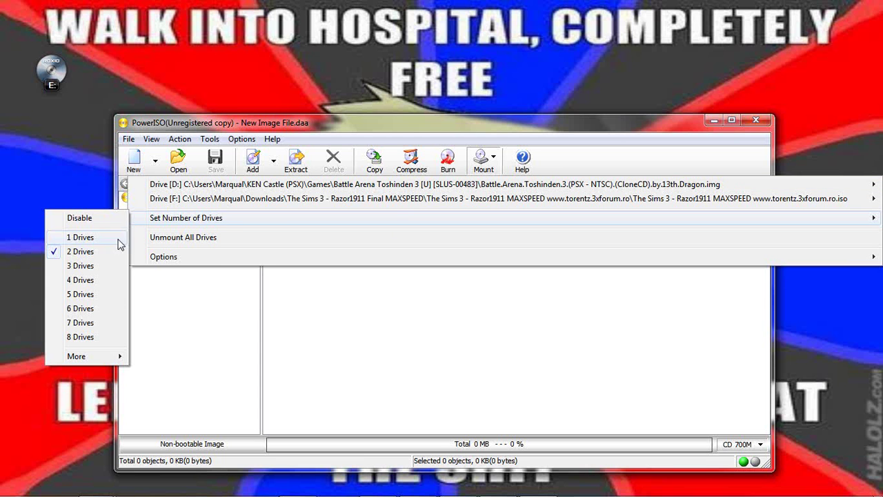
{"action": "left_click", "coordinate": [111, 220]}
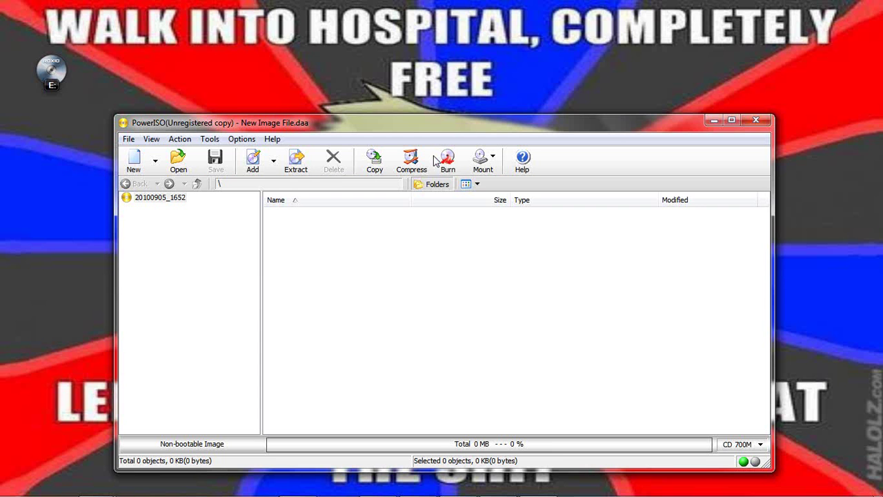
- Set PowerISO's number of virtual drives to 1, creating empty drive D:
{"action": "left_click", "coordinate": [486, 169]}
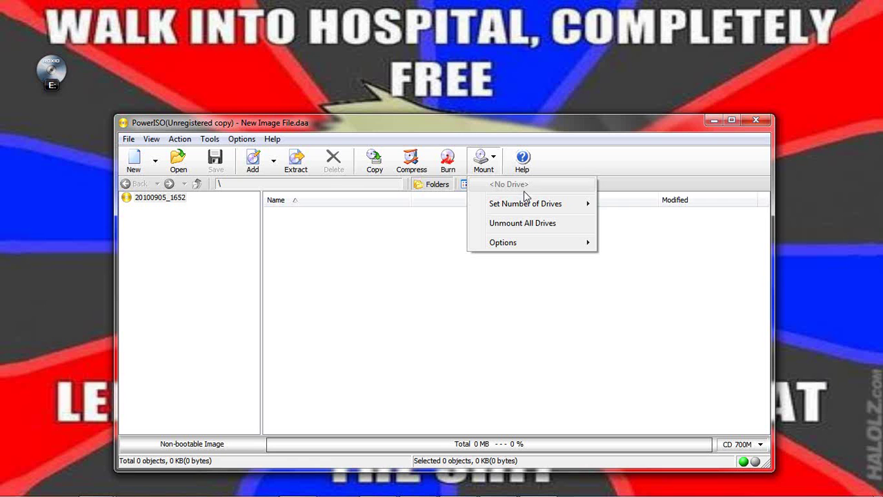
{"action": "mouse_move", "coordinate": [519, 214]}
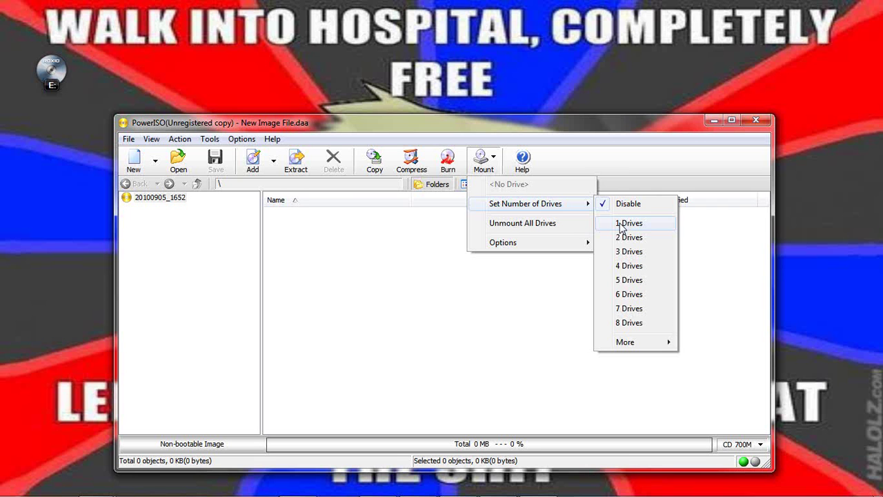
{"action": "left_click", "coordinate": [621, 227]}
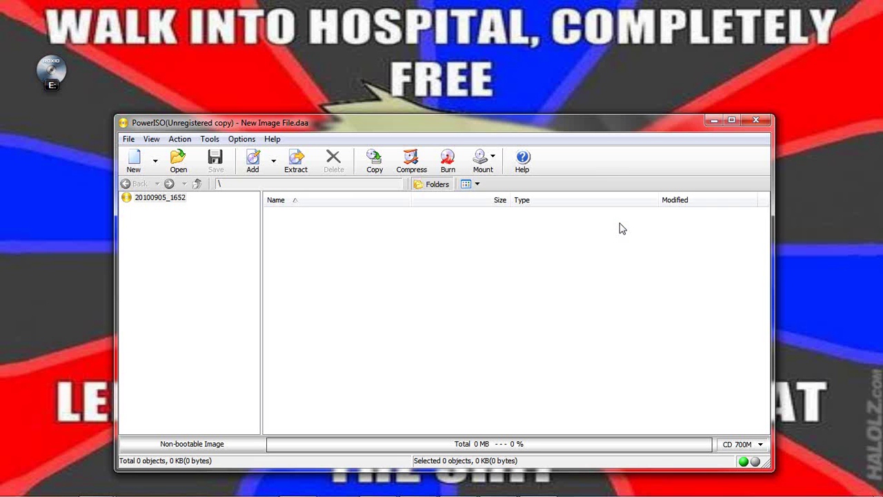
{"action": "left_click", "coordinate": [495, 168]}
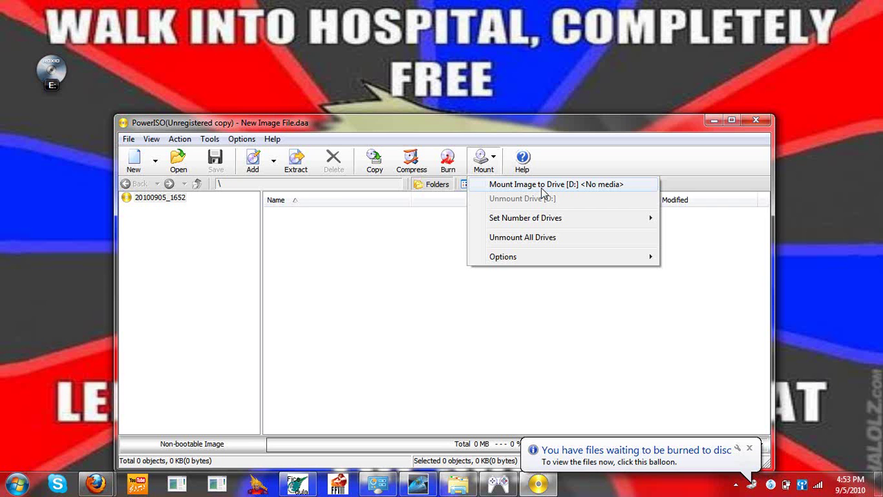
- Mount 'Final Fantasy 7 Game (Disk 3)' from Desktop's Final fantasy 7 isos folder onto D:
{"action": "left_click", "coordinate": [543, 194]}
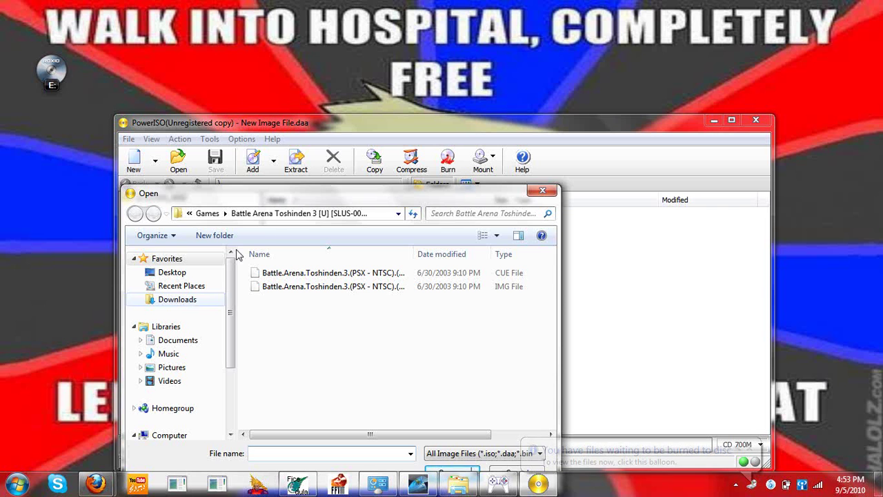
{"action": "left_click", "coordinate": [187, 278]}
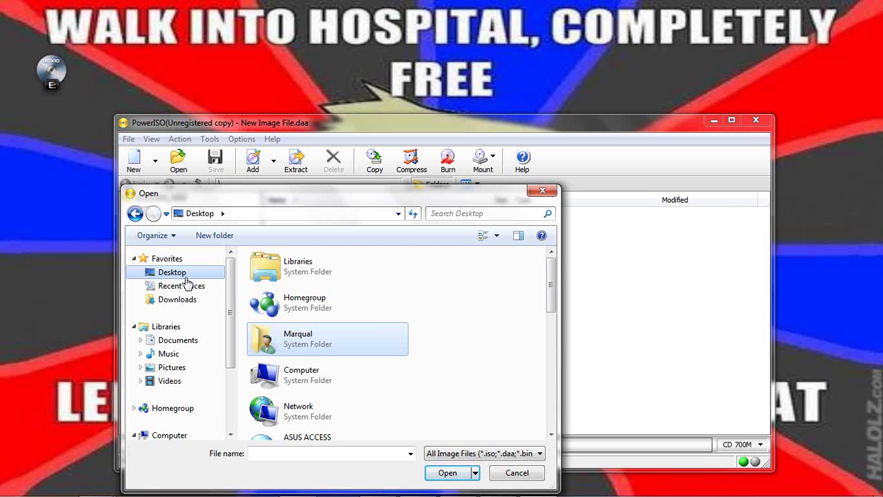
{"action": "double_click", "coordinate": [362, 336]}
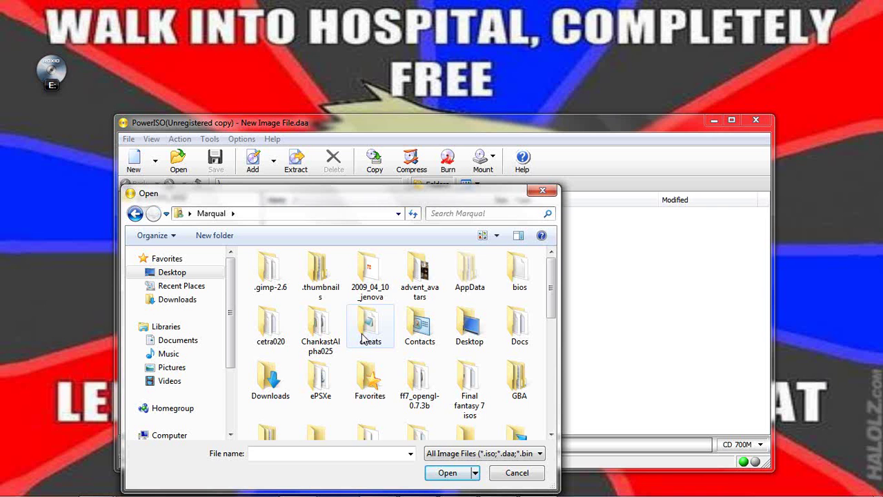
{"action": "key", "text": "Down"}
{"action": "key", "text": "Down"}
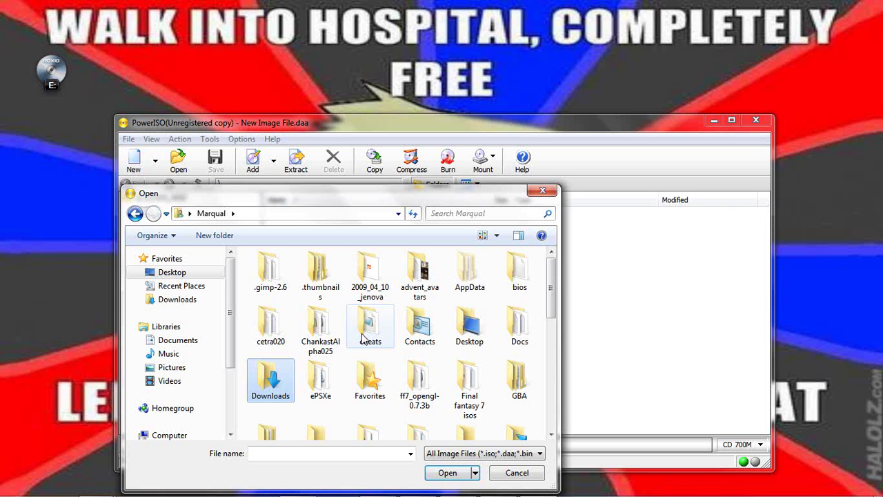
{"action": "key", "text": "Right"}
{"action": "key", "text": "Right"}
{"action": "key", "text": "Right"}
{"action": "key", "text": "Right"}
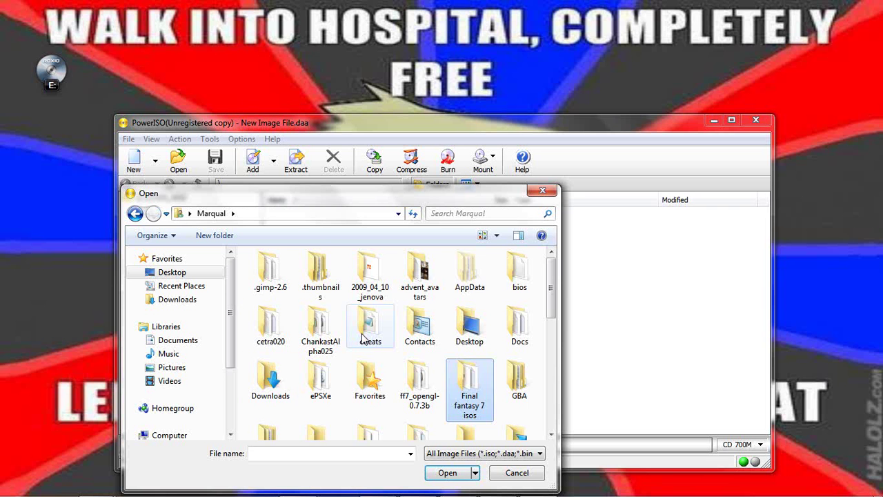
{"action": "key", "text": "Return"}
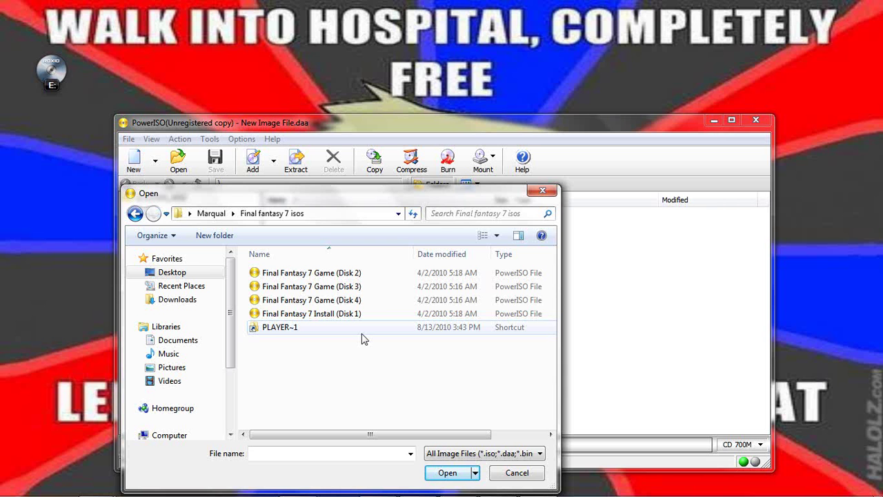
{"action": "left_click", "coordinate": [349, 291]}
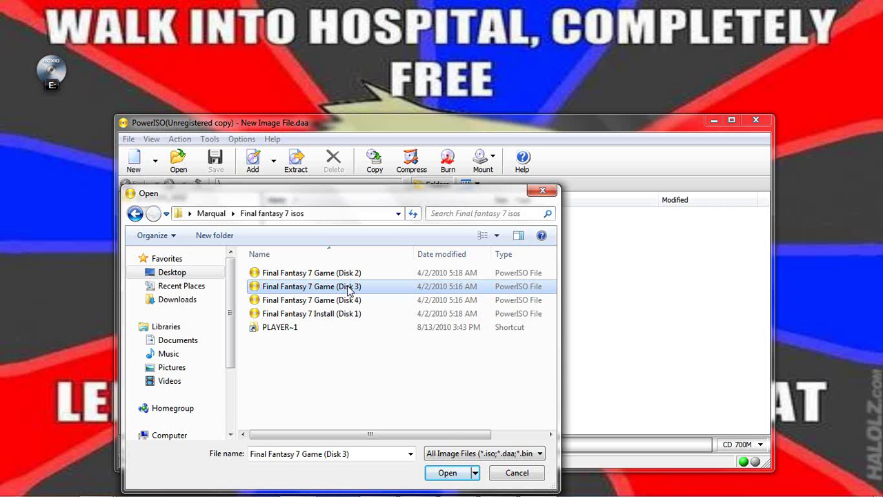
{"action": "left_click", "coordinate": [448, 474]}
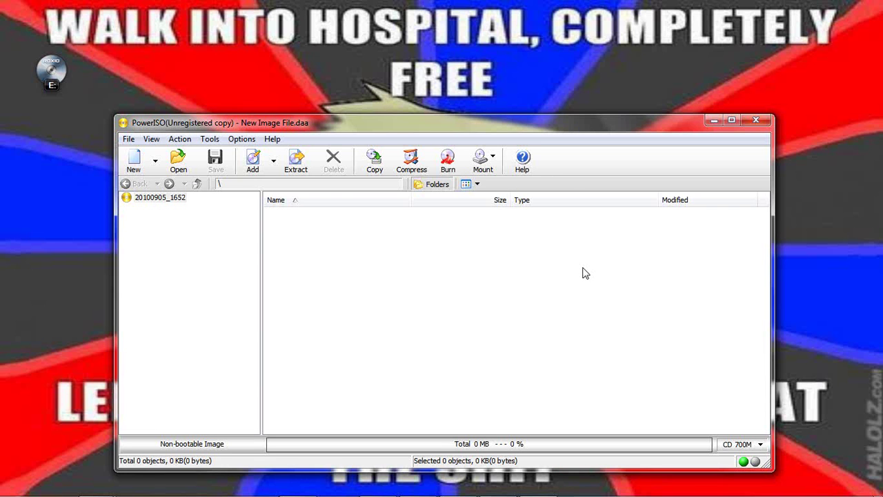
{"action": "left_click", "coordinate": [487, 172]}
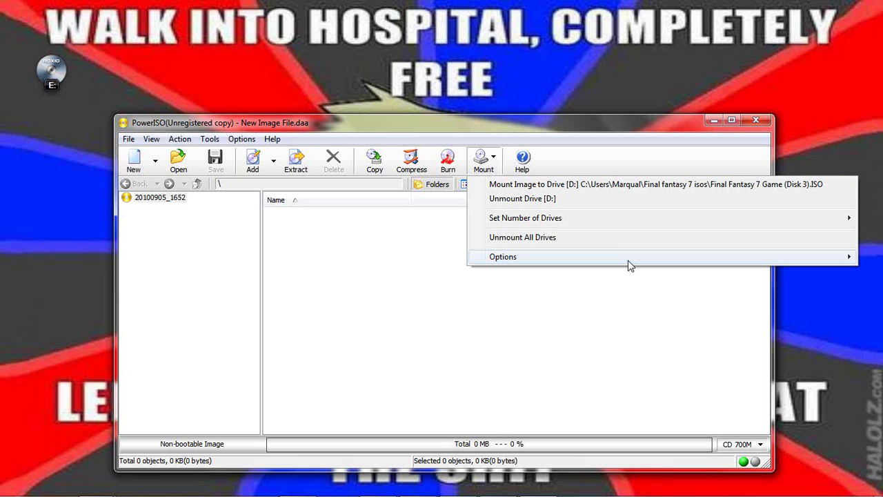
{"action": "mouse_move", "coordinate": [629, 262]}
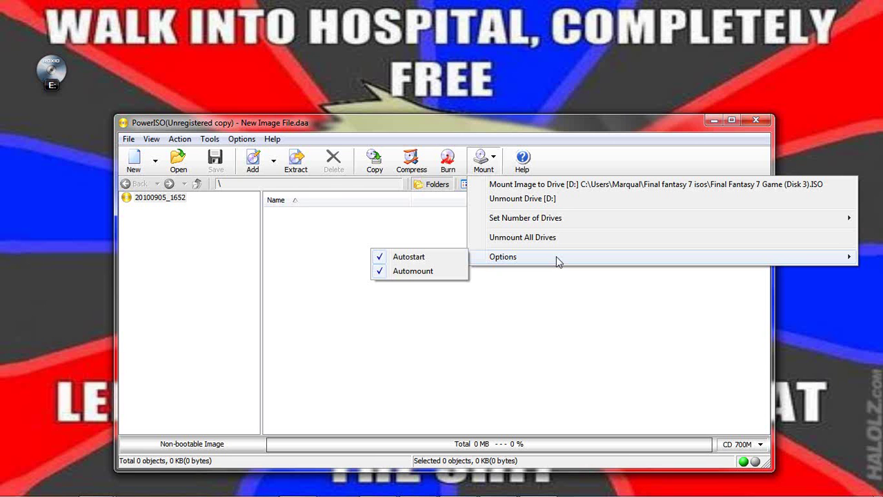
- Close the drive options, search the Start menu for 'ficedula', then clear the search
{"action": "left_click", "coordinate": [483, 320]}
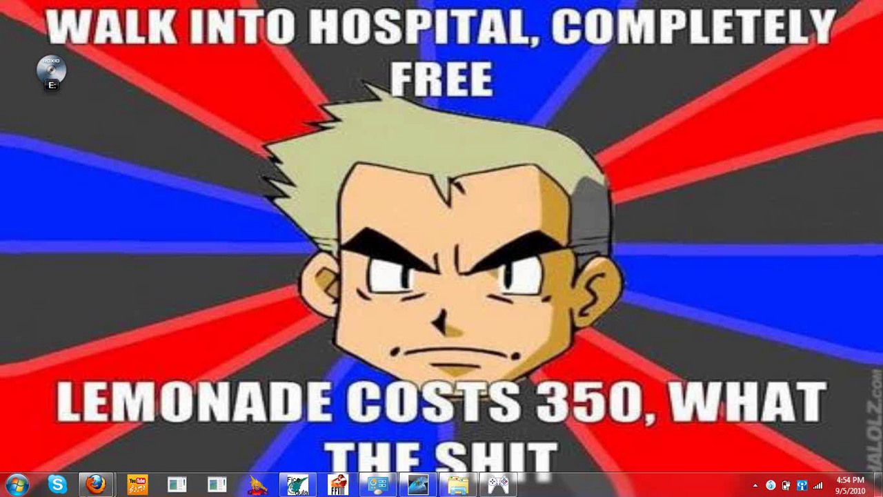
{"action": "left_click", "coordinate": [17, 486]}
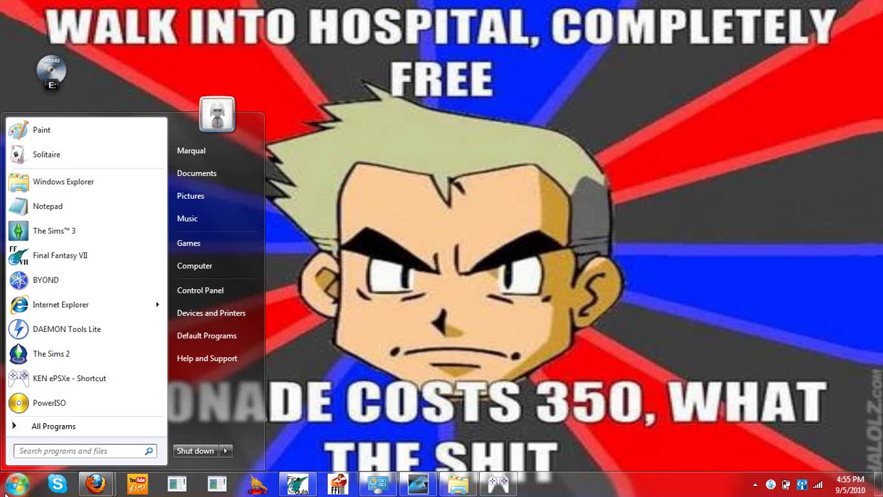
{"action": "type", "text": "fice"}
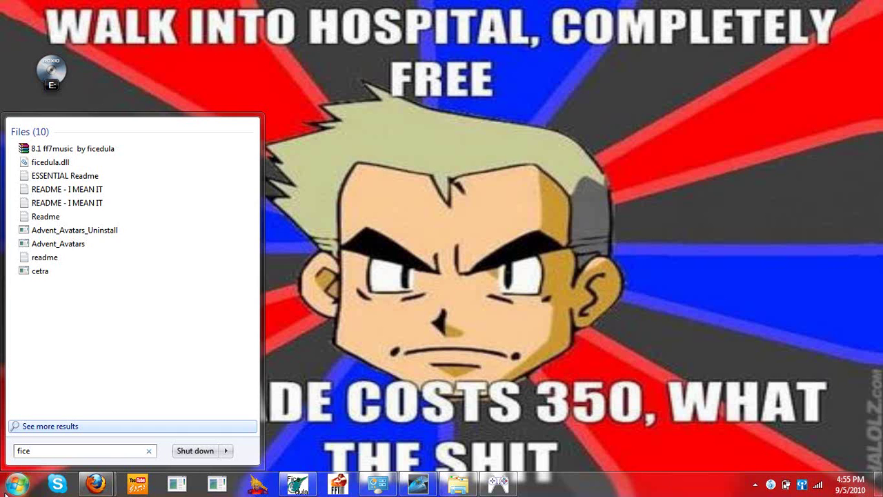
{"action": "type", "text": "dula"}
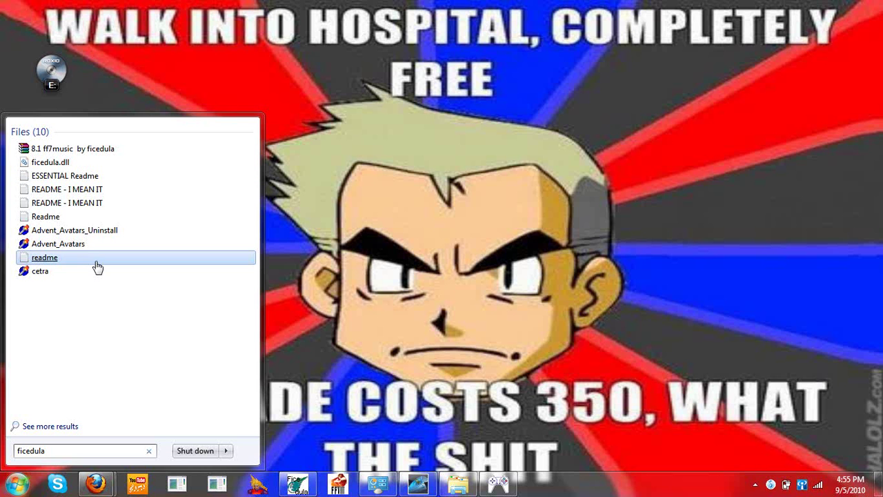
{"action": "key", "text": "BackSpace"}
{"action": "key", "text": "BackSpace"}
{"action": "key", "text": "BackSpace"}
{"action": "key", "text": "BackSpace"}
{"action": "key", "text": "BackSpace"}
{"action": "key", "text": "BackSpace"}
{"action": "key", "text": "BackSpace"}
{"action": "key", "text": "BackSpace"}
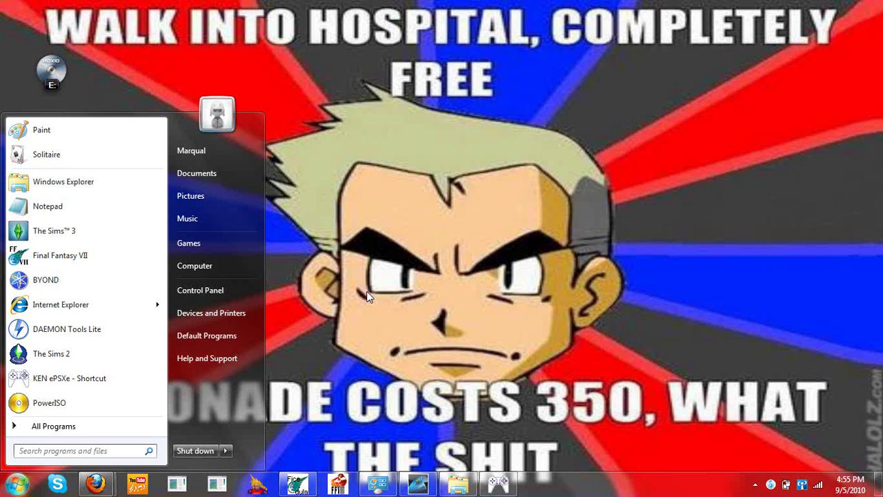
- Return to the KEN Castle (PSX) Explorer window, browse to C:, and open Program Files (x86)
{"action": "left_click", "coordinate": [457, 486]}
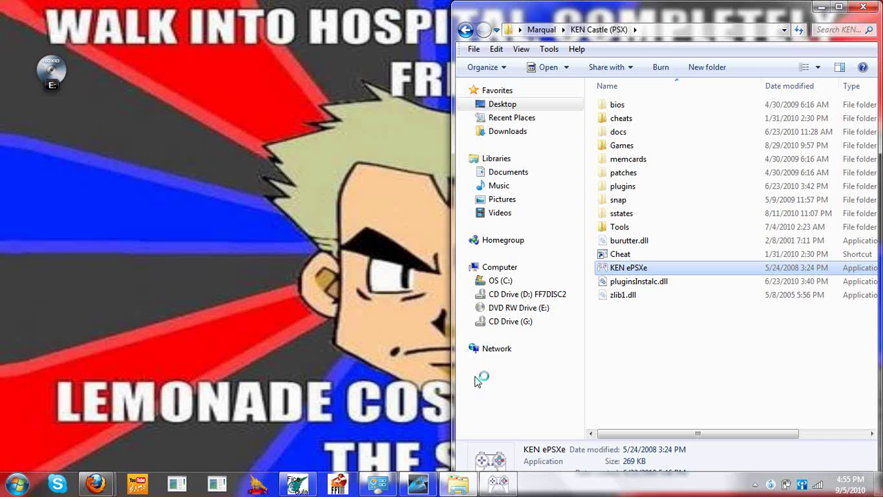
{"action": "left_click", "coordinate": [624, 365]}
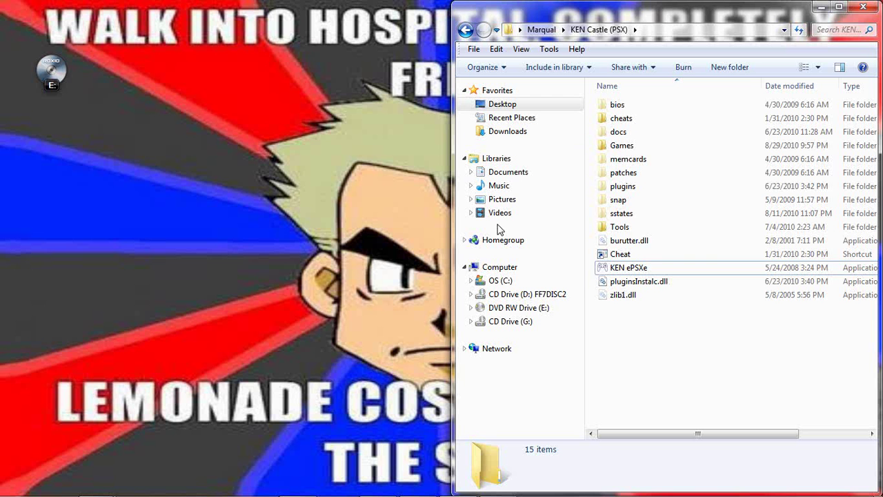
{"action": "left_click", "coordinate": [495, 287]}
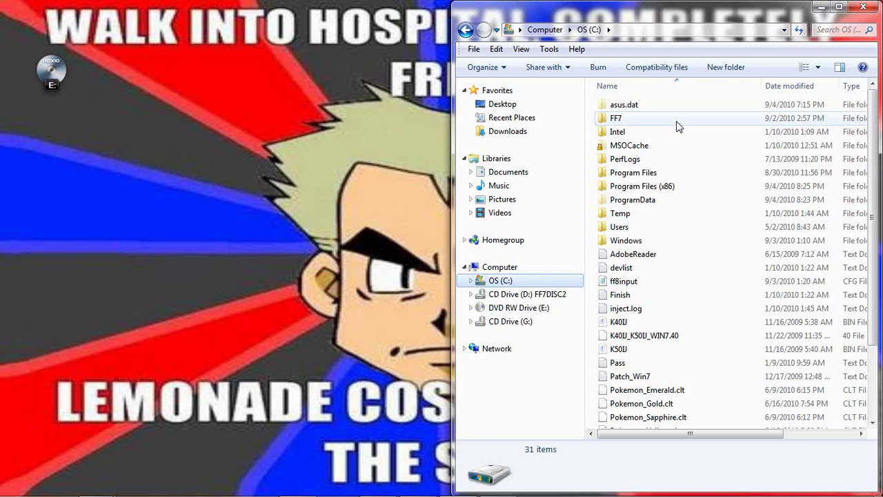
{"action": "double_click", "coordinate": [635, 185]}
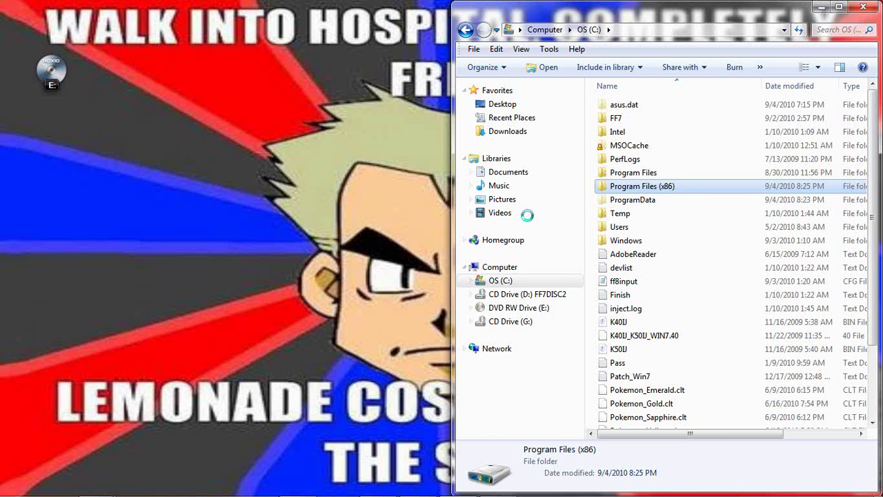
- Open the Final Fantasy VII shortcut's file location from All Programs in the Start menu
{"action": "left_click", "coordinate": [9, 491]}
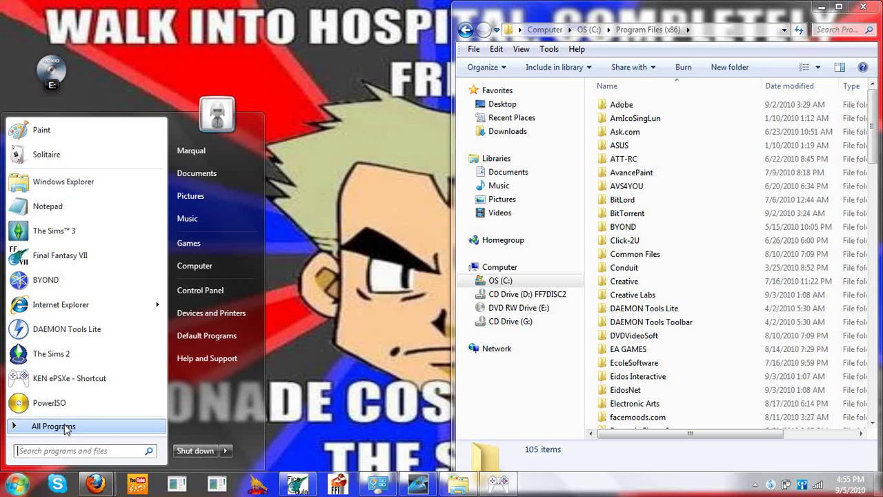
{"action": "left_click", "coordinate": [67, 426]}
{"action": "scroll", "coordinate": [95, 272], "scroll_direction": "down", "scroll_amount": 7}
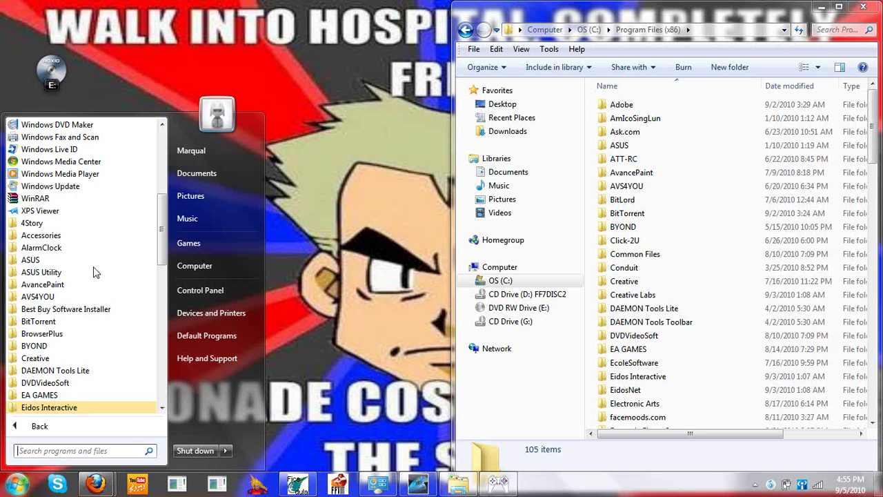
{"action": "scroll", "coordinate": [95, 272], "scroll_direction": "down", "scroll_amount": 2}
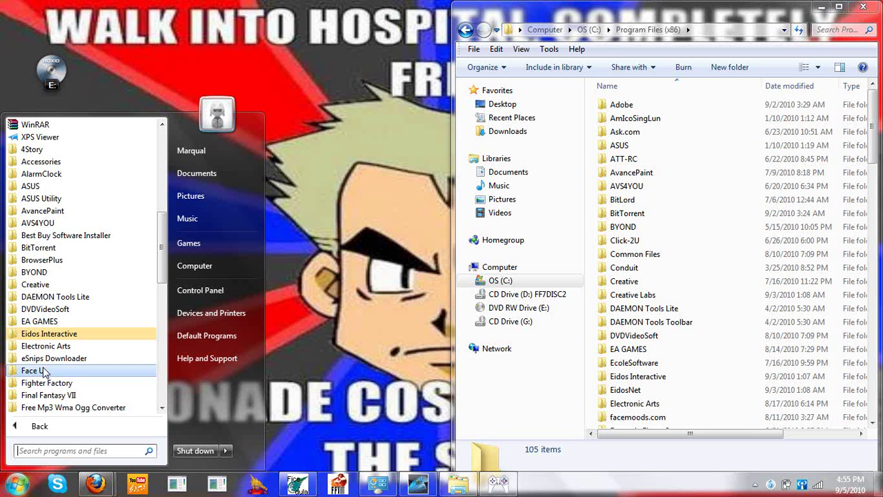
{"action": "left_click", "coordinate": [38, 394]}
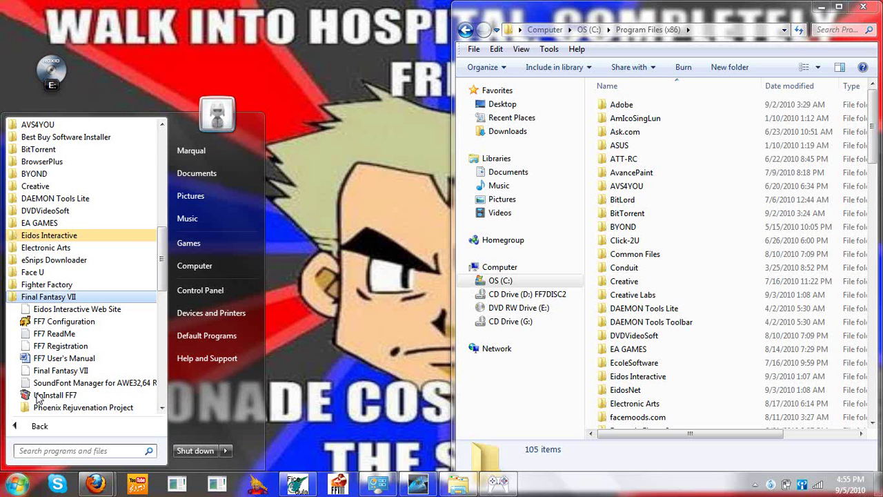
{"action": "key", "text": "Down"}
{"action": "key", "text": "Down"}
{"action": "key", "text": "Down"}
{"action": "key", "text": "Down"}
{"action": "key", "text": "Down"}
{"action": "key", "text": "Down"}
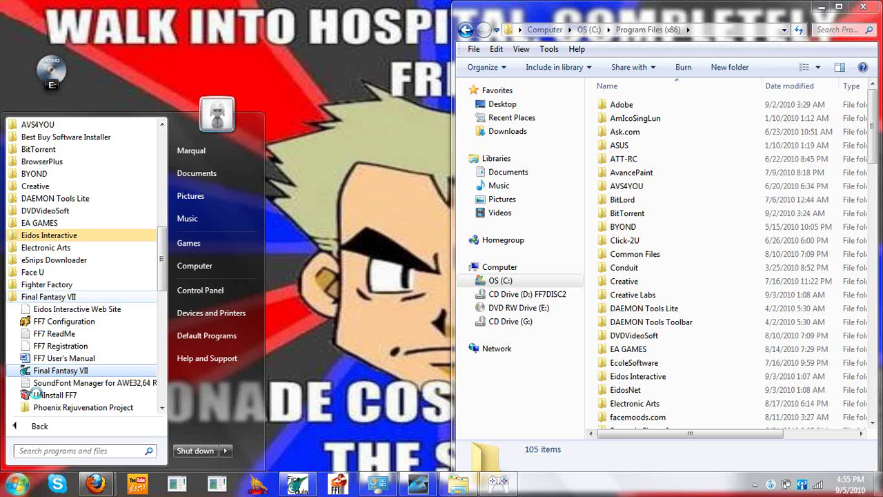
{"action": "key", "text": "shift+F10"}
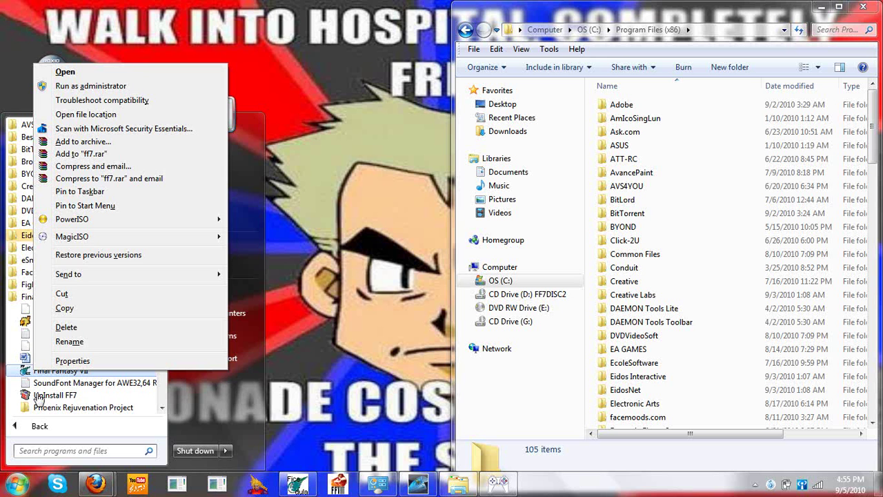
{"action": "key", "text": "i"}
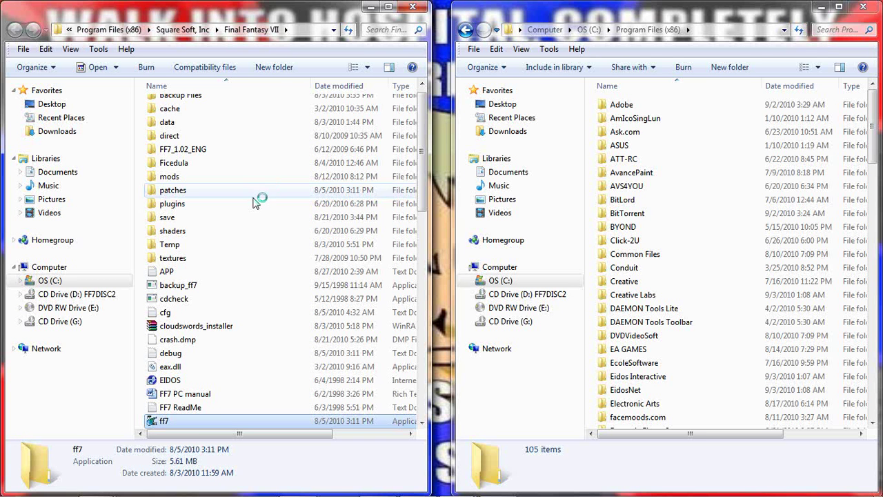
{"action": "left_click", "coordinate": [247, 222]}
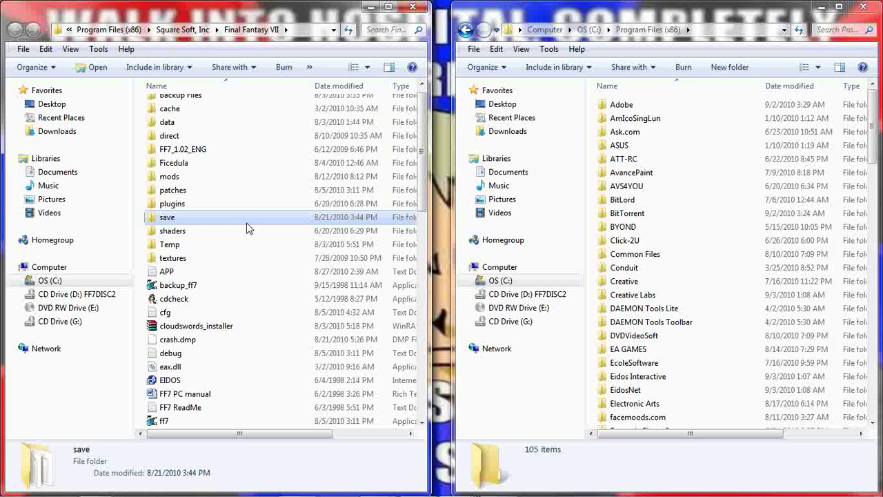
{"action": "key", "text": "Down"}
{"action": "key", "text": "Down"}
{"action": "key", "text": "Down"}
{"action": "key", "text": "Down"}
{"action": "key", "text": "Down"}
{"action": "key", "text": "Down"}
{"action": "key", "text": "Down"}
{"action": "key", "text": "Down"}
{"action": "key", "text": "Down"}
{"action": "key", "text": "Down"}
{"action": "key", "text": "Down"}
{"action": "key", "text": "Down"}
{"action": "key", "text": "Down"}
{"action": "key", "text": "Down"}
{"action": "key", "text": "Down"}
{"action": "key", "text": "Down"}
{"action": "key", "text": "Down"}
{"action": "key", "text": "Down"}
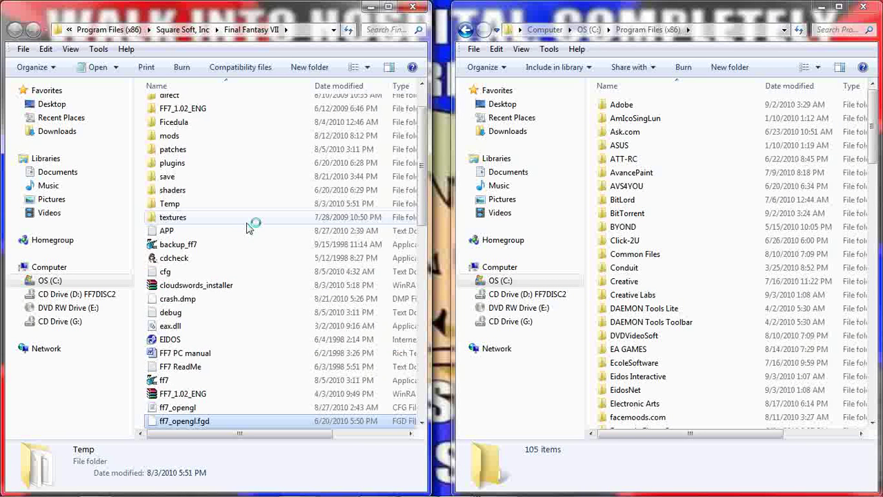
{"action": "key", "text": "Down"}
{"action": "key", "text": "Down"}
{"action": "key", "text": "Down"}
{"action": "key", "text": "Down"}
{"action": "key", "text": "Down"}
{"action": "key", "text": "Down"}
{"action": "key", "text": "Down"}
{"action": "key", "text": "Down"}
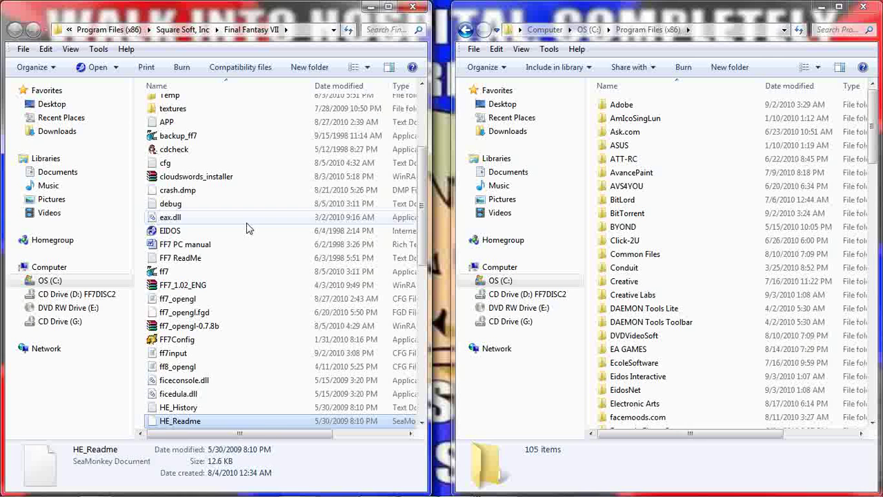
{"action": "key", "text": "Up"}
{"action": "key", "text": "Up"}
{"action": "key", "text": "Up"}
{"action": "key", "text": "Up"}
{"action": "key", "text": "Up"}
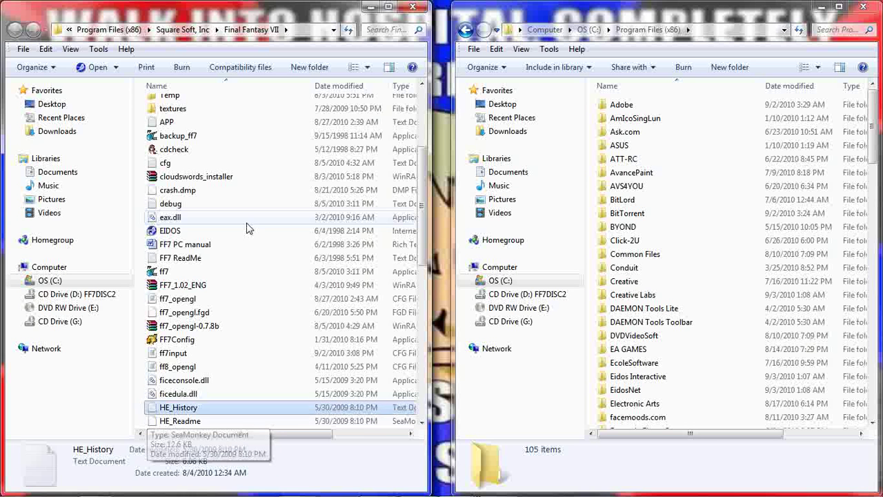
{"action": "key", "text": "Up"}
{"action": "key", "text": "Up"}
{"action": "key", "text": "Up"}
{"action": "key", "text": "Up"}
{"action": "key", "text": "Up"}
{"action": "key", "text": "Up"}
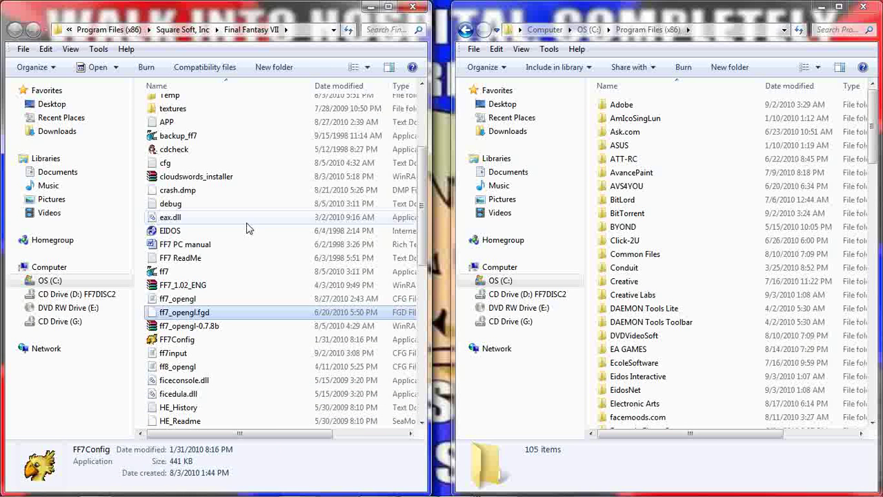
{"action": "key", "text": "Down"}
{"action": "key", "text": "Down"}
{"action": "key", "text": "Down"}
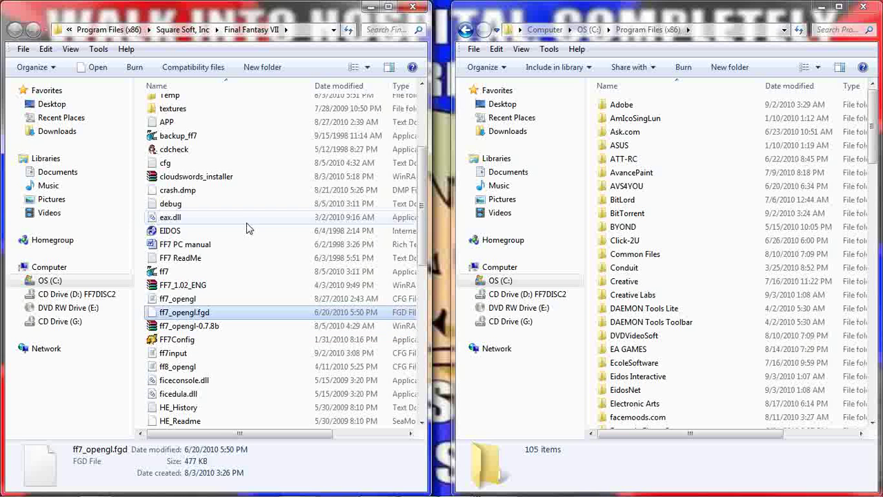
{"action": "key", "text": "Up"}
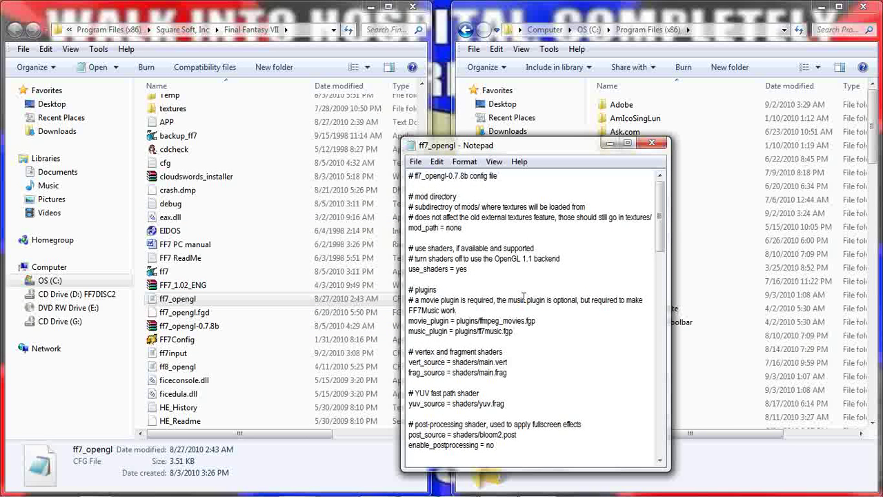
- In ff7_opengl, set window_size_x to 1280 and window_size_y to 800
{"action": "scroll", "coordinate": [523, 298], "scroll_direction": "down", "scroll_amount": 4}
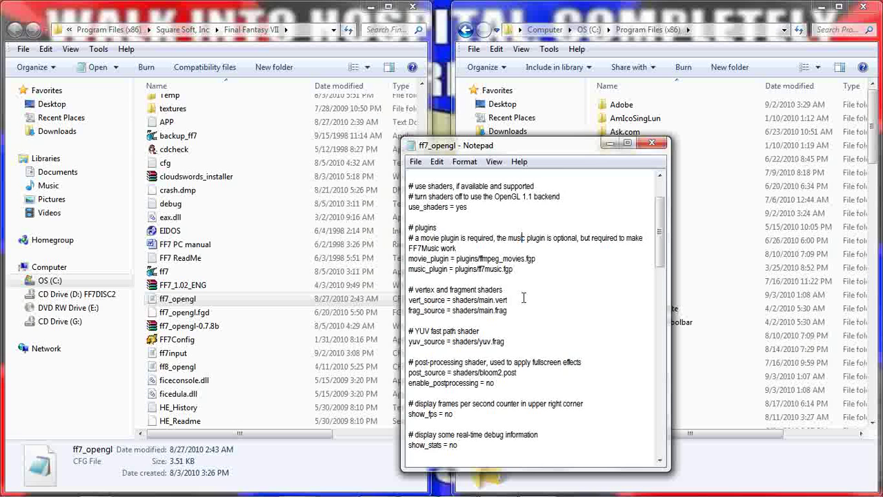
{"action": "scroll", "coordinate": [523, 298], "scroll_direction": "down", "scroll_amount": 1}
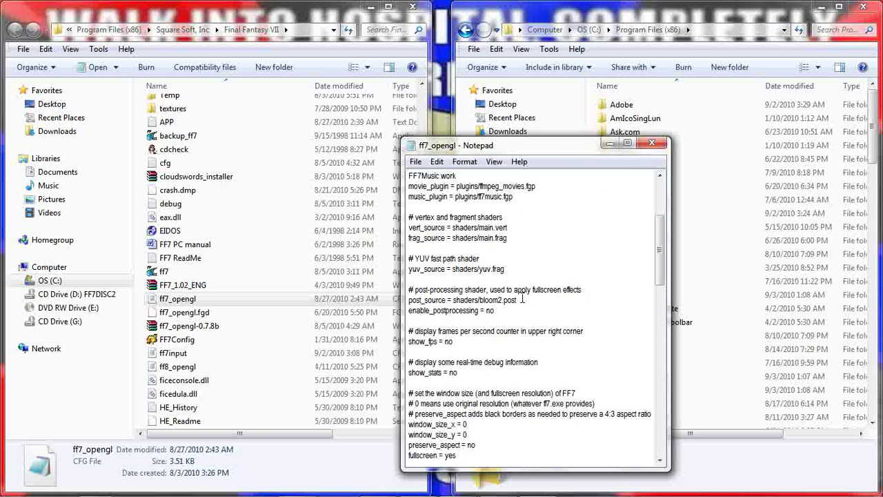
{"action": "left_click", "coordinate": [492, 432]}
{"action": "left_click", "coordinate": [494, 427]}
{"action": "key", "text": "BackSpace"}
{"action": "type", "text": "1280"}
{"action": "key", "text": "Down"}
{"action": "key", "text": "BackSpace"}
{"action": "type", "text": "800"}
- Change fullscreen from yes to no, then save and close the config file
{"action": "key", "text": "BackSpace"}
{"action": "key", "text": "BackSpace"}
{"action": "key", "text": "BackSpace"}
{"action": "type", "text": "no"}
{"action": "key", "text": "ctrl+s"}
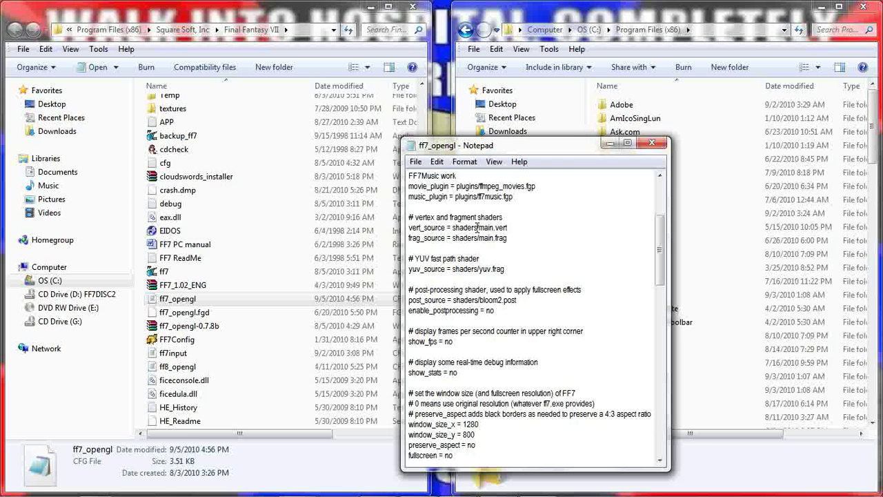
{"action": "left_click", "coordinate": [653, 145]}
- Bring up the FF7 Music launcher and run Final Fantasy VII in a window
{"action": "mouse_move", "coordinate": [314, 491]}
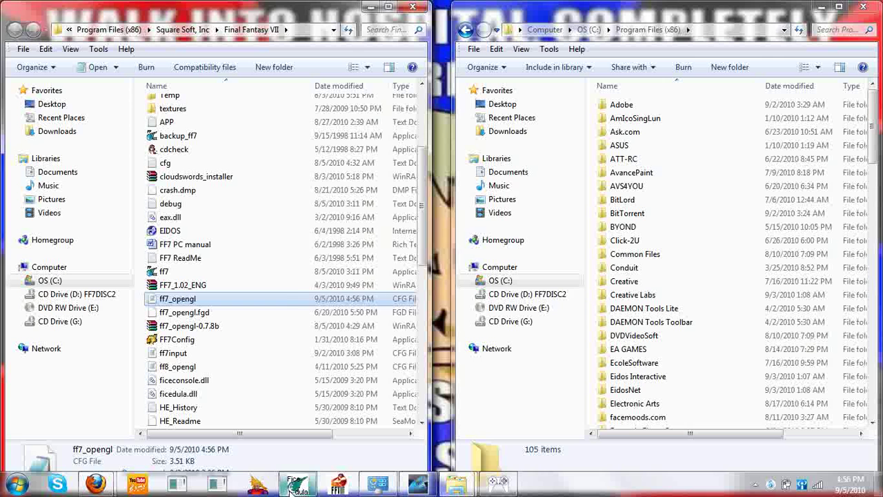
{"action": "left_click", "coordinate": [298, 487]}
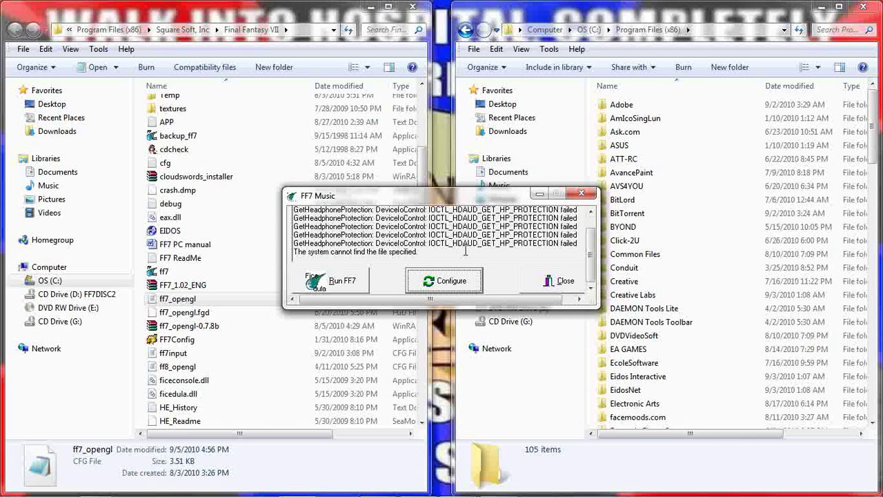
{"action": "left_click", "coordinate": [360, 278]}
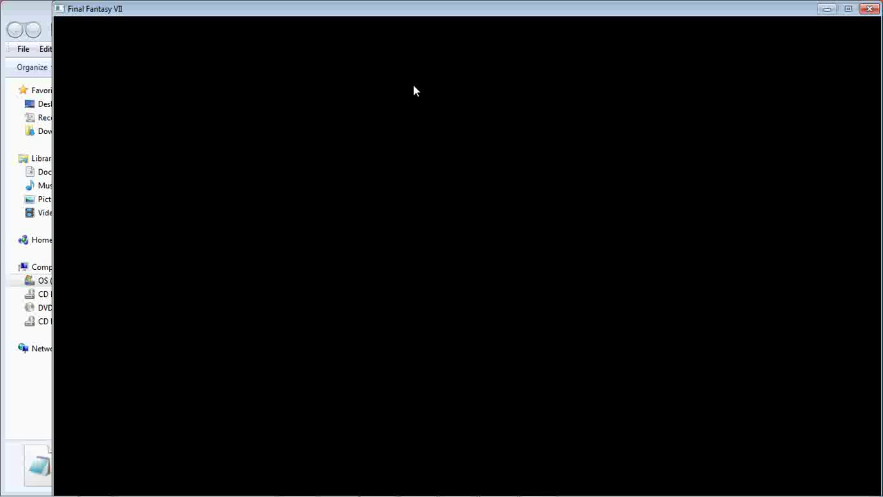
{"action": "mouse_move", "coordinate": [390, 487]}
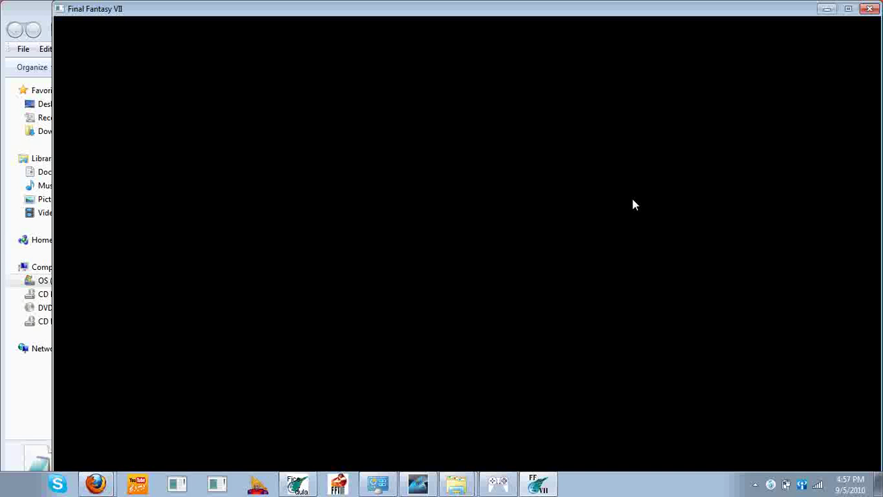
- Choose Continue, open Save 1, and browse down through the second to fourth saved games
{"action": "key", "text": "Up"}
{"action": "key", "text": "Down"}
{"action": "key", "text": "Return"}
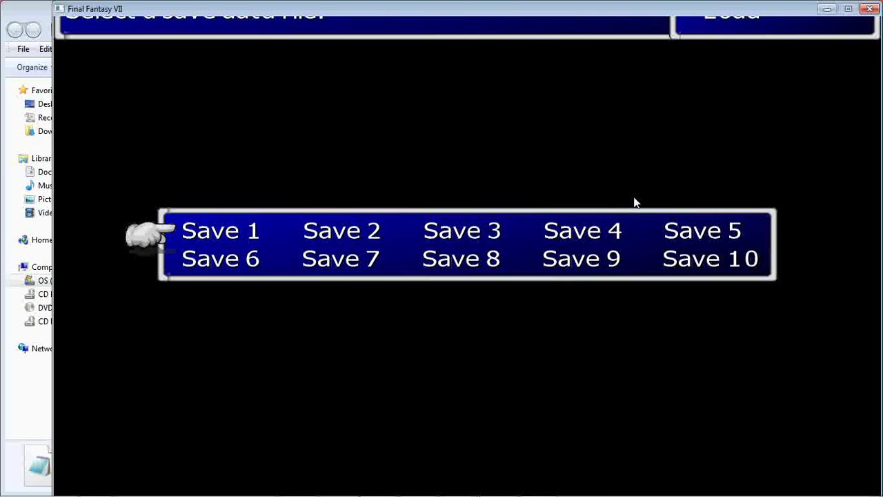
{"action": "key", "text": "Return"}
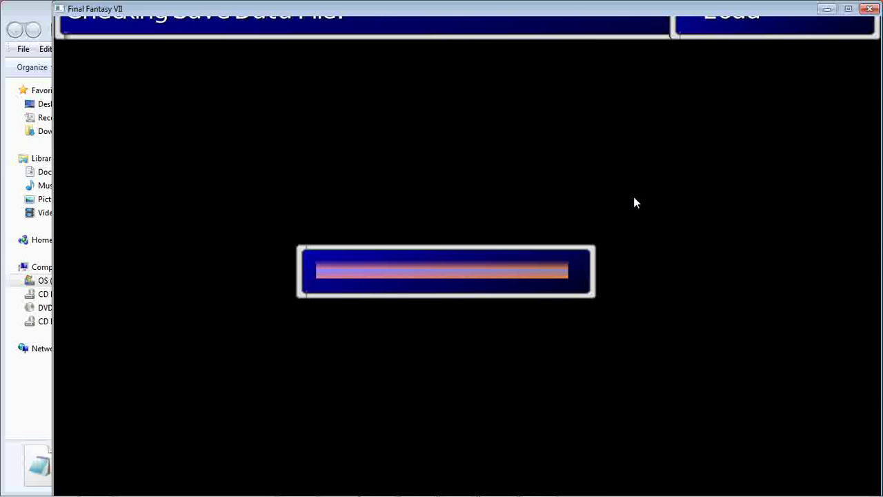
{"action": "key", "text": "Down"}
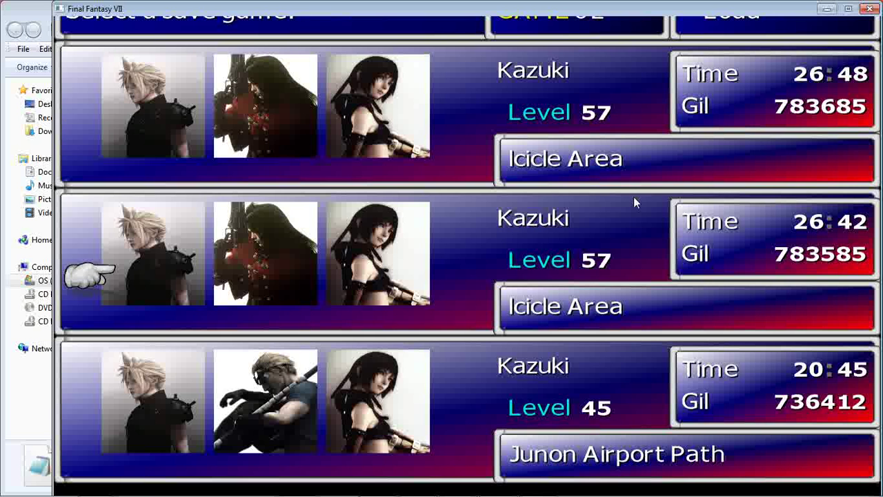
{"action": "key", "text": "Down"}
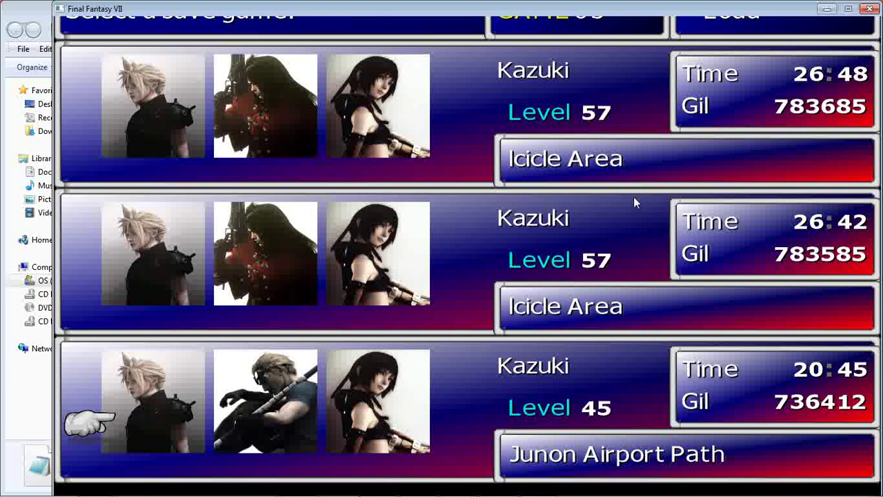
{"action": "key", "text": "Down"}
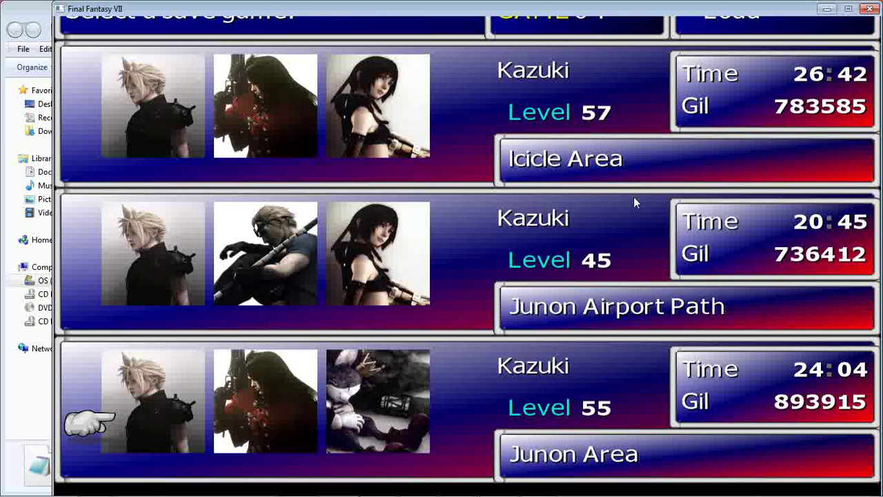
- Quit Final Fantasy VII to Windows and close the FF7 Music launcher
{"action": "key", "text": "alt+F4"}
{"action": "key", "text": "Left"}
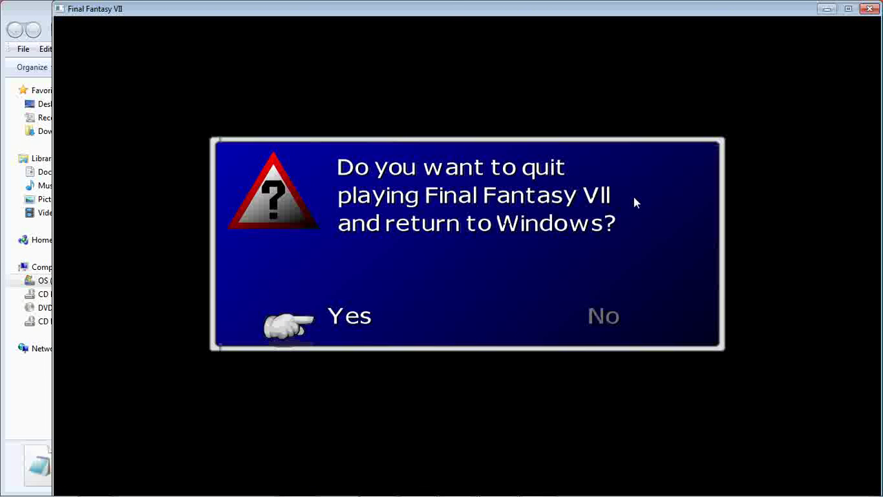
{"action": "key", "text": "Return"}
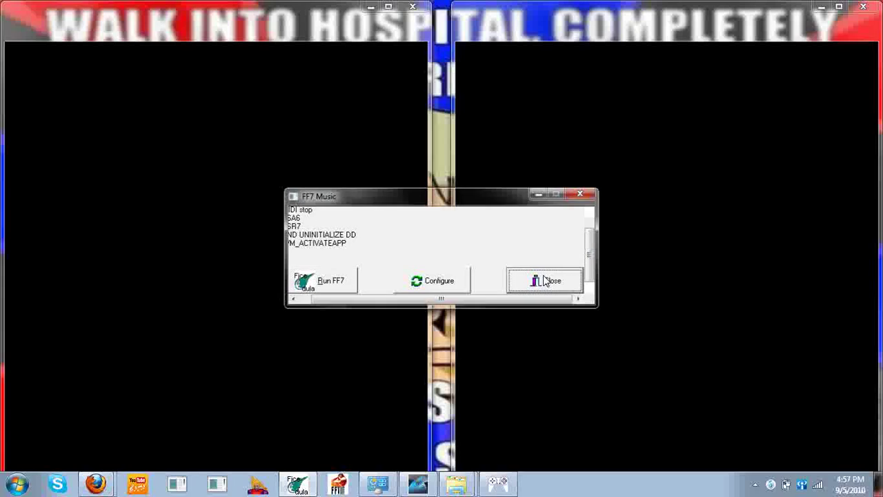
{"action": "left_click", "coordinate": [543, 279]}
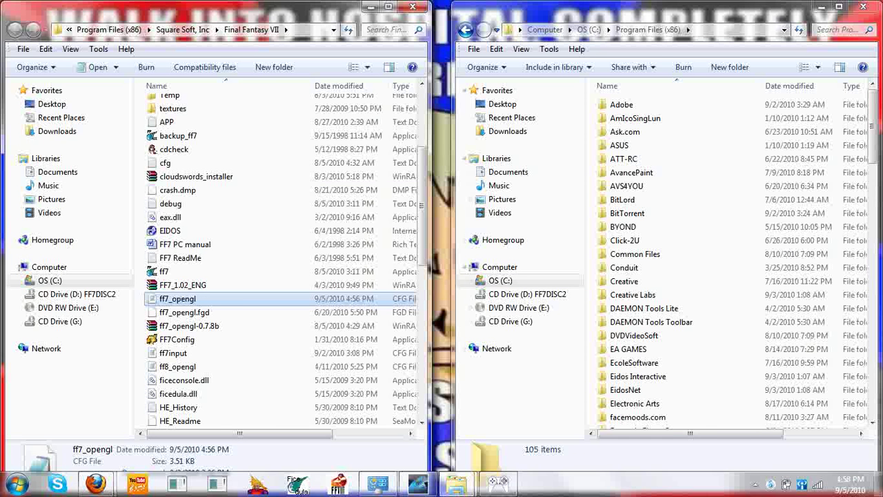